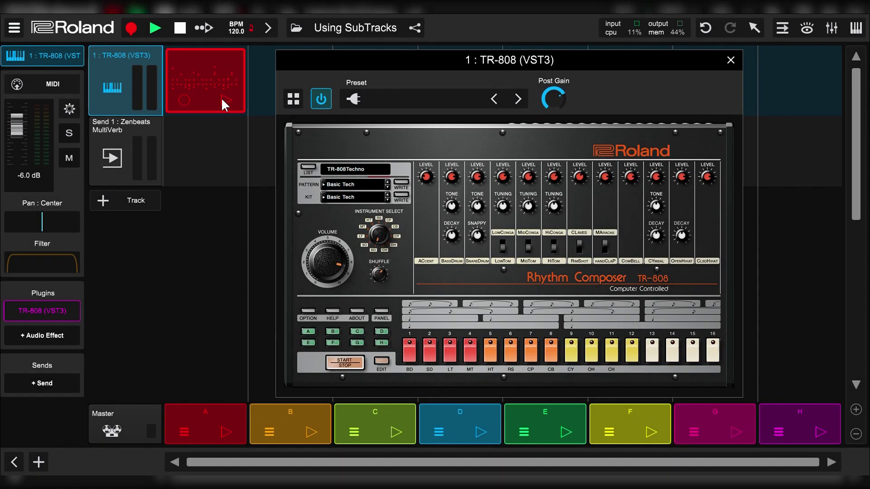
left_click(223, 99)
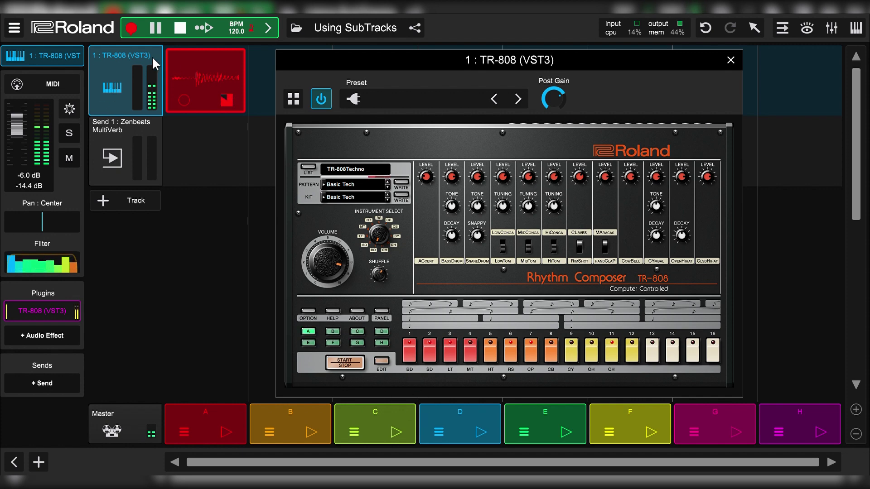
left_click(181, 26)
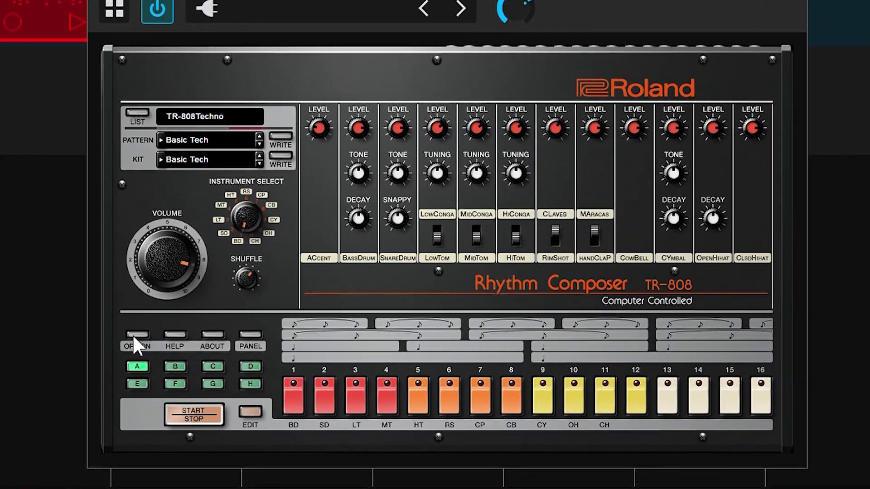
- In the TR-808 Sub Output settings, enable separate outputs for Bass Drum, Snare and the three Toms
left_click(142, 337)
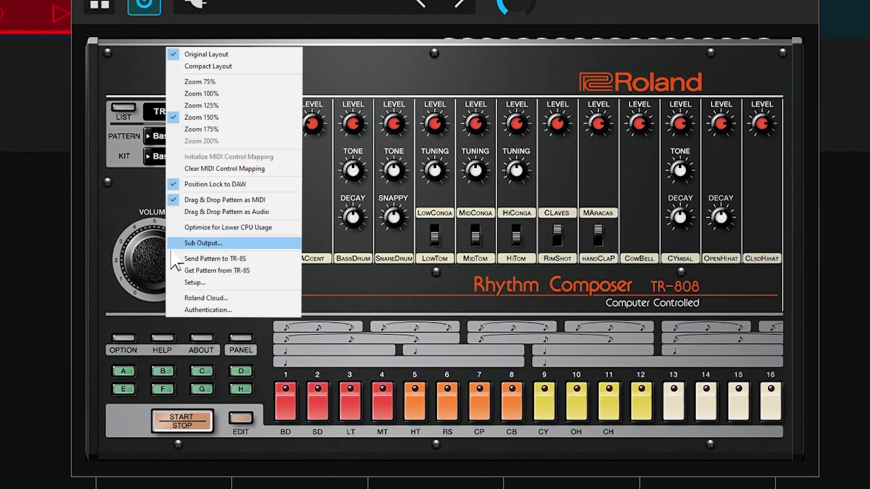
left_click(172, 242)
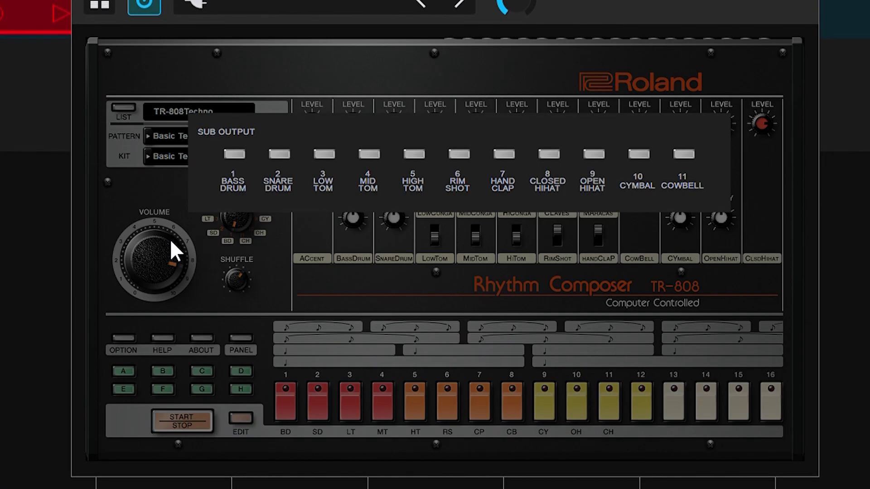
left_click(235, 154)
left_click(279, 155)
left_click(325, 155)
left_click(368, 155)
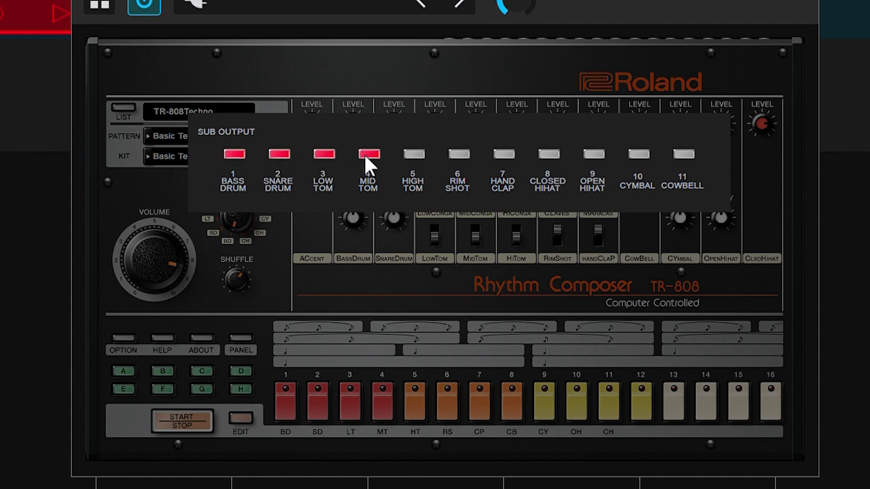
left_click(413, 155)
- Enable outputs for Rim Shot, Hand Clap, both Hihats, Cymbal and Cowbell, then close the TR-808 window
left_click(461, 155)
left_click(503, 154)
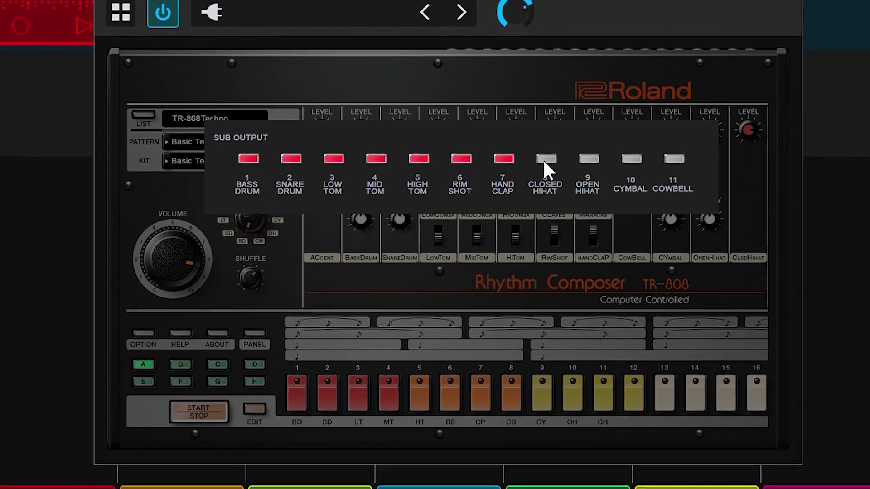
left_click(547, 154)
left_click(584, 163)
left_click(624, 163)
left_click(665, 163)
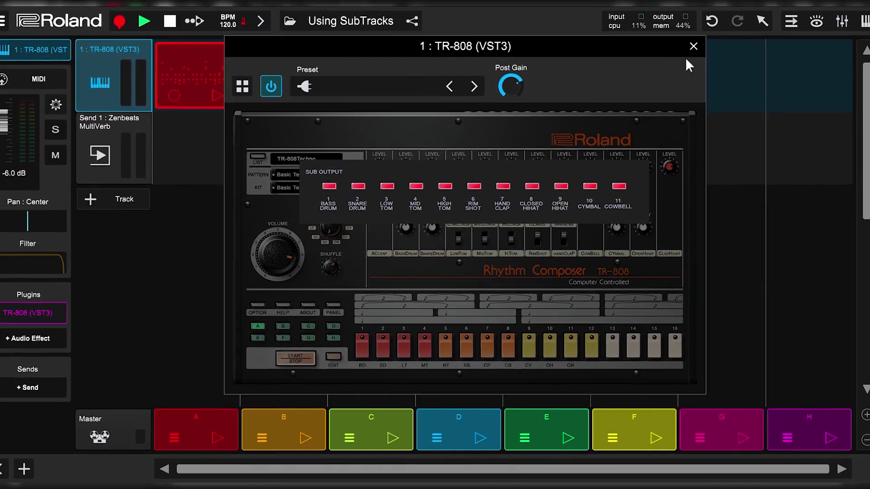
left_click(704, 35)
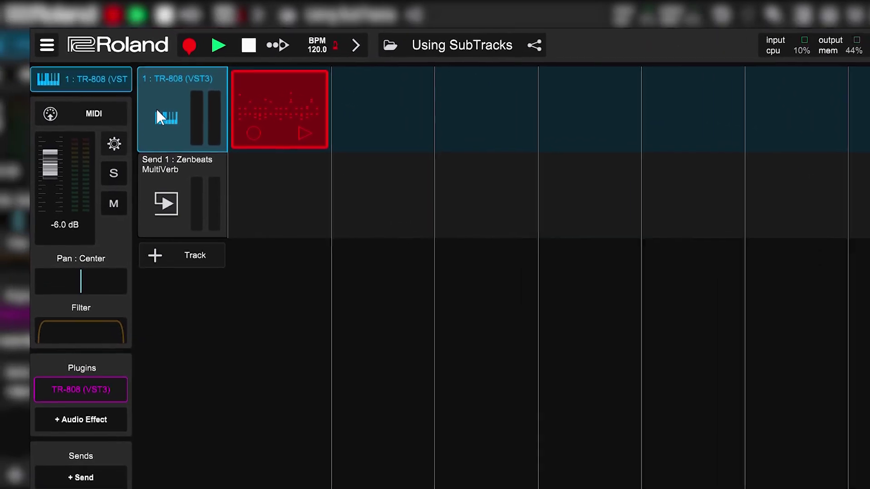
- Add 11 subtracks to the TR-808 (VST3) track from its MIDI menu
left_click(78, 121)
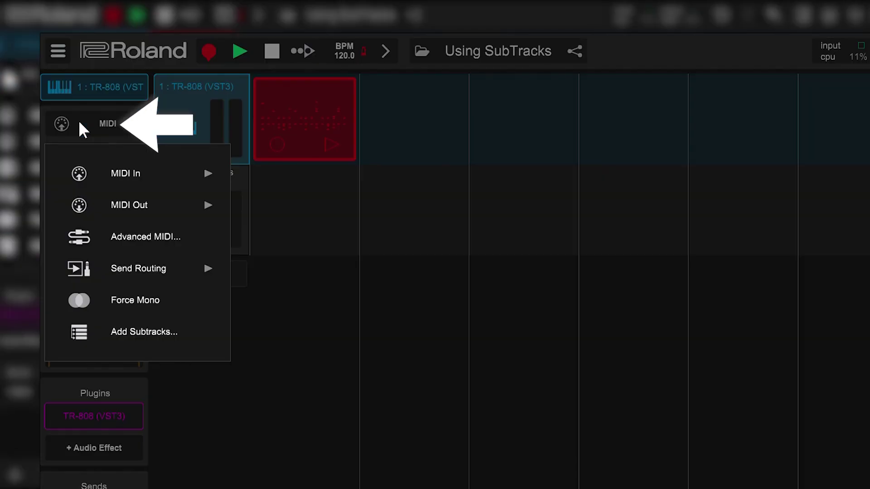
left_click(144, 331)
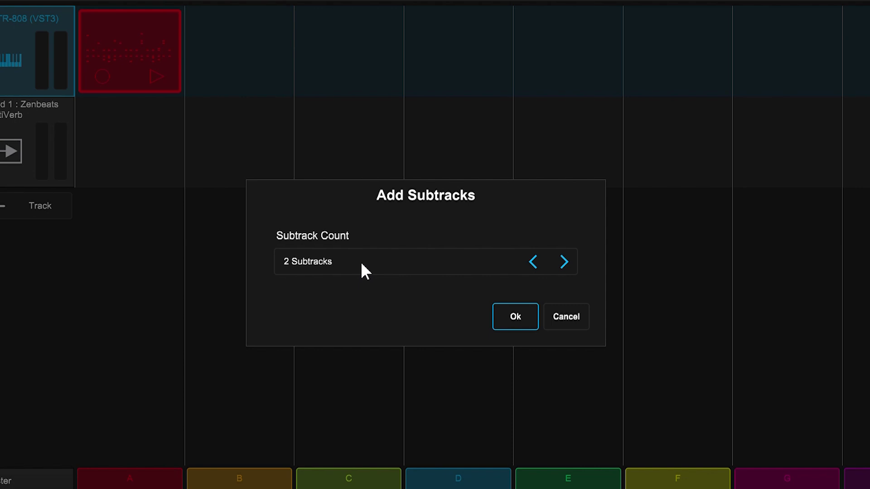
left_click(361, 270)
scroll(366, 190, "down", 5)
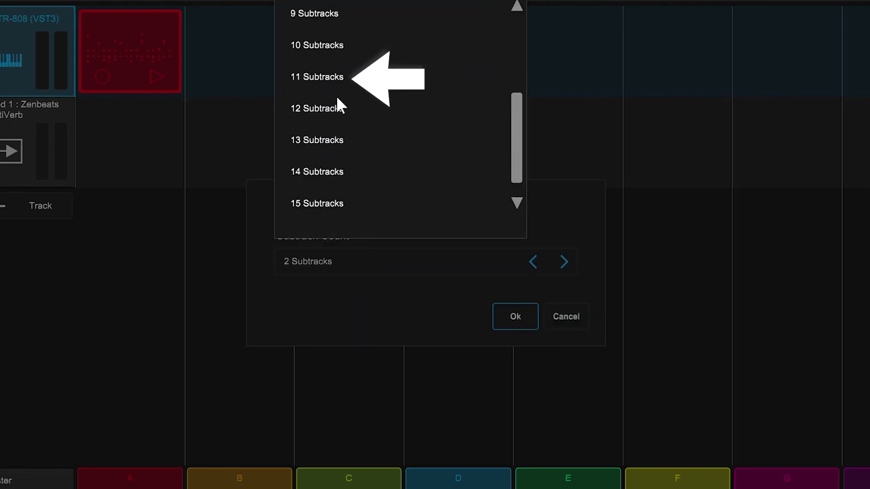
left_click(321, 77)
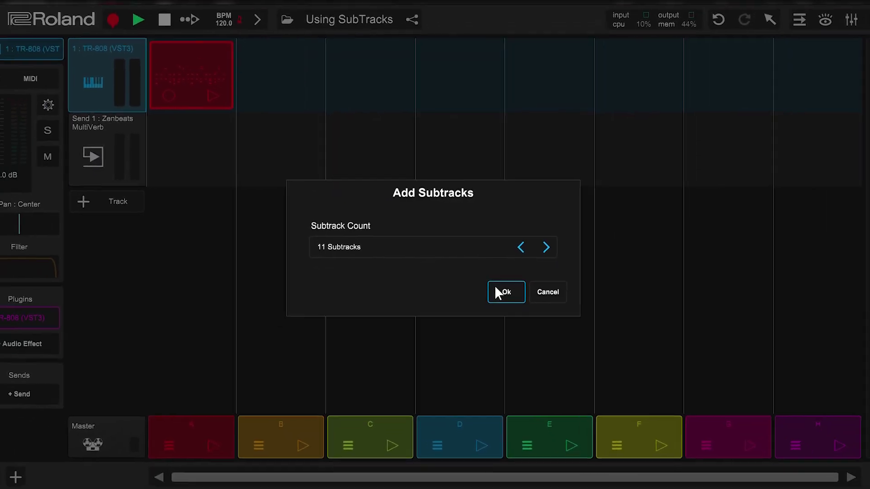
left_click(498, 299)
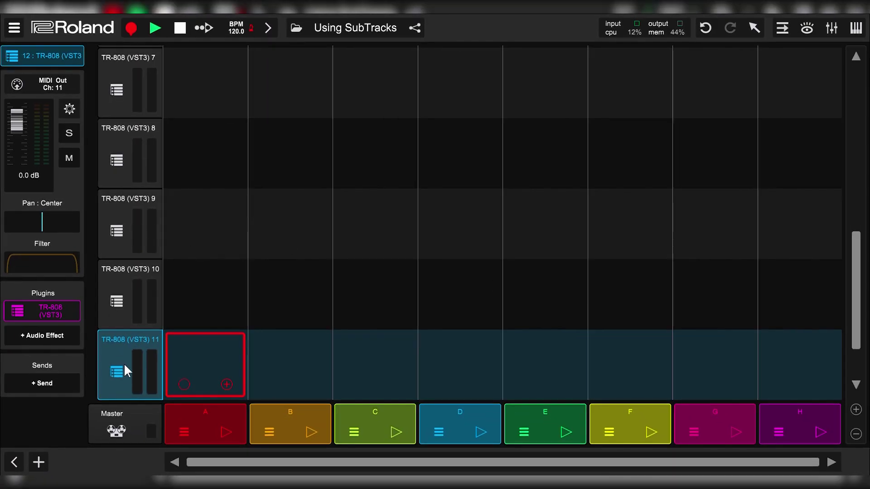
scroll(124, 362, "up", 3)
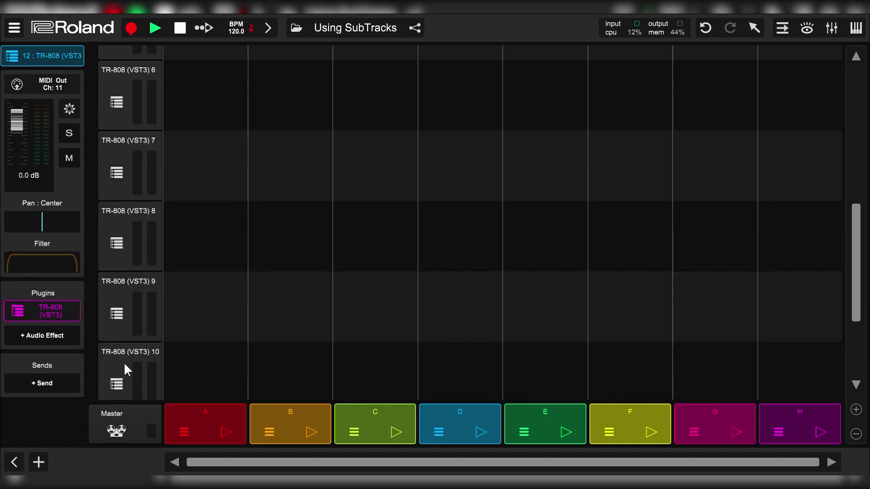
scroll(124, 362, "up", 5)
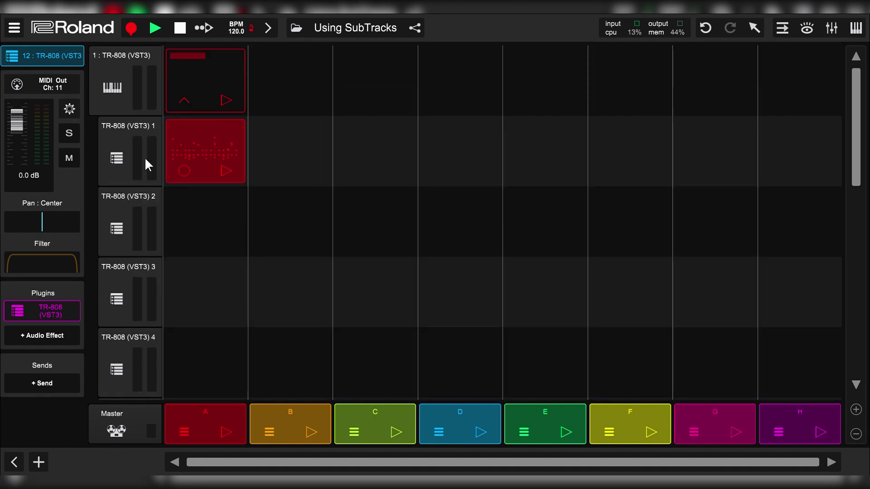
left_click(110, 151)
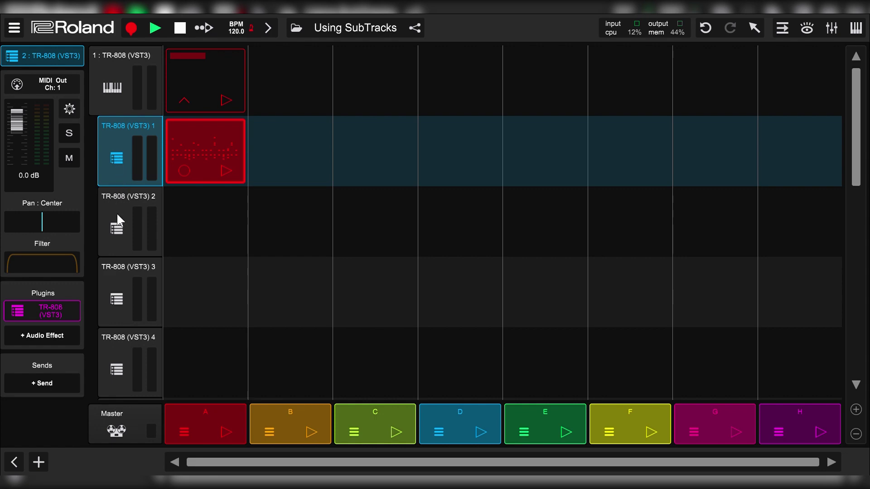
scroll(120, 199, "down", 2)
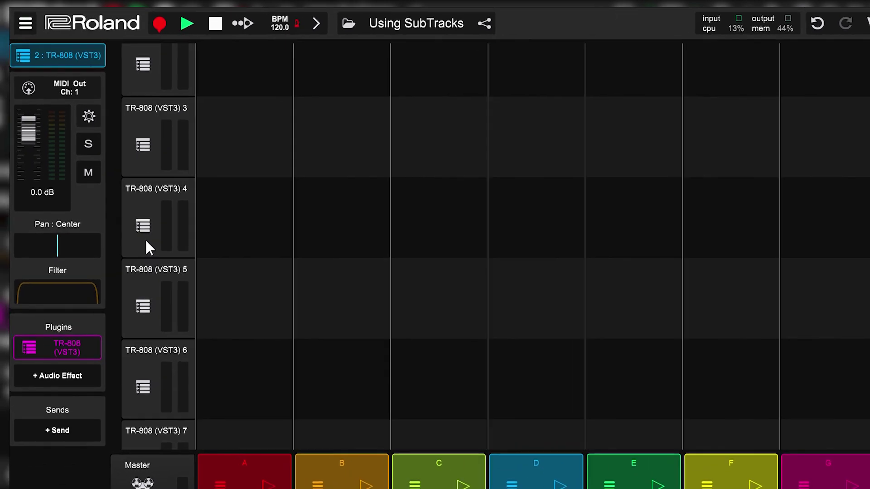
scroll(147, 242, "down", 3)
scroll(147, 242, "up", 7)
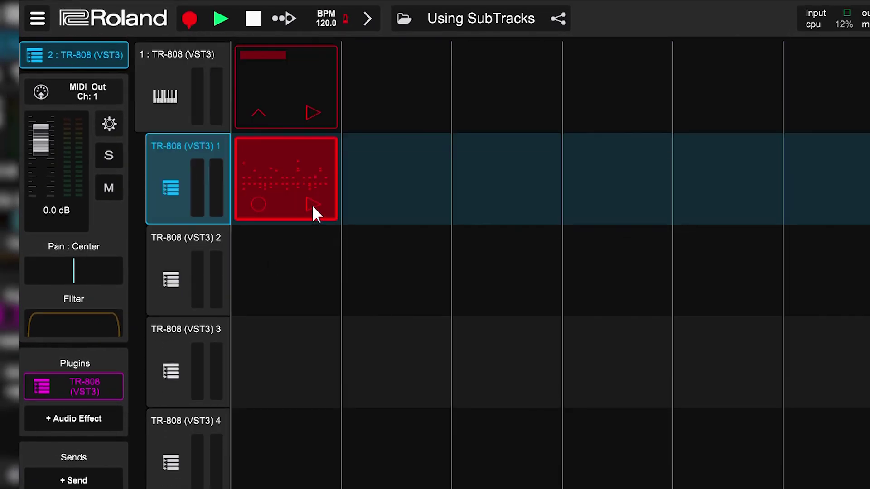
- Play the subtrack 1 pattern clip and audition subtracks 2 and 3 solo
left_click(312, 204)
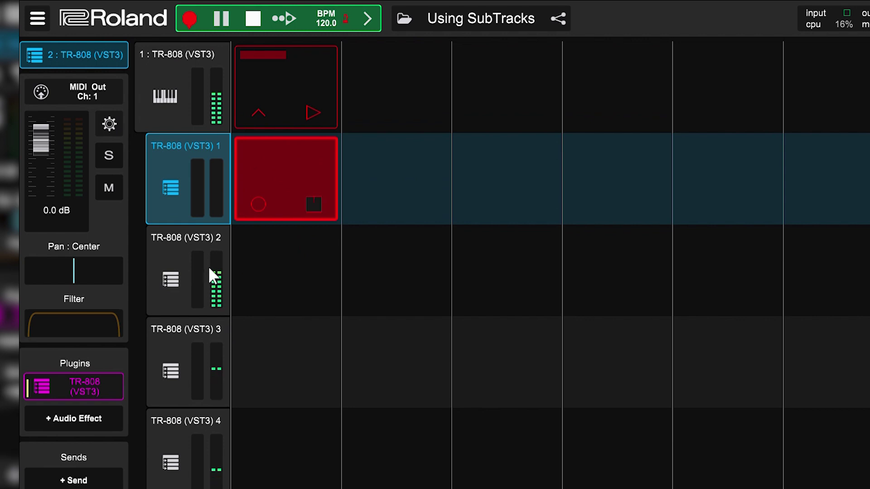
scroll(209, 272, "down", 2)
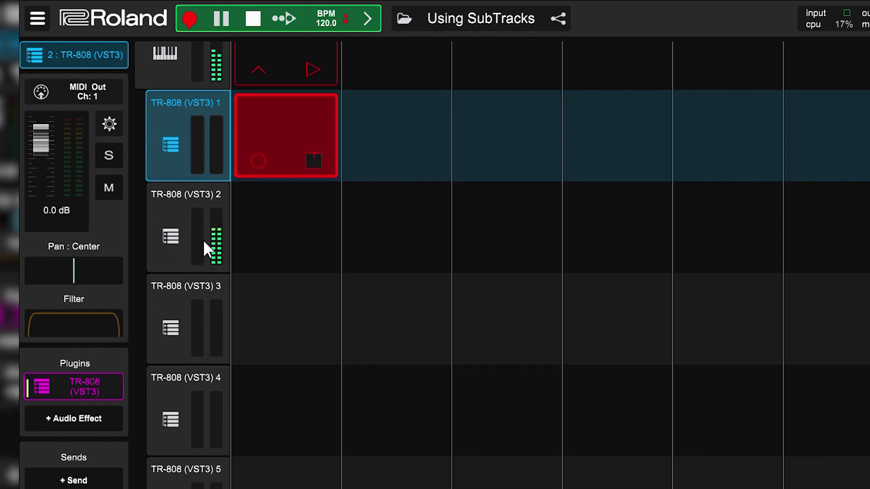
left_click(205, 219)
left_click(205, 218)
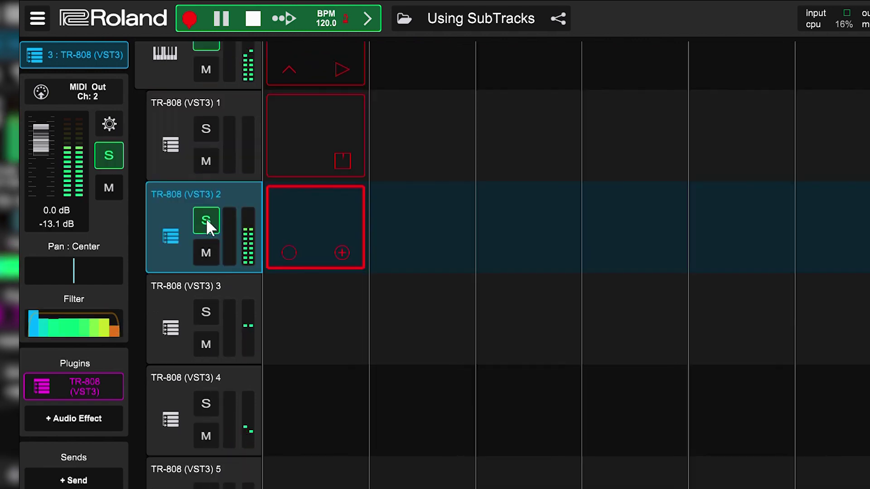
left_click(206, 220)
left_click(206, 311)
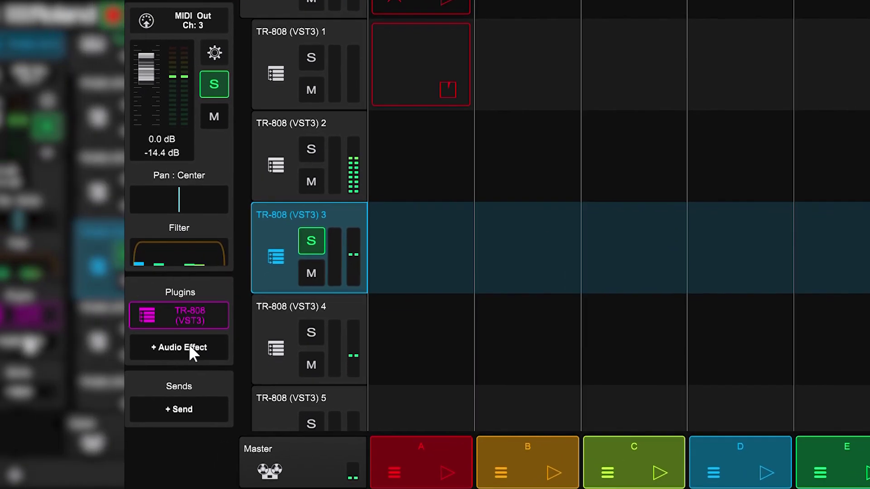
- Add a lowered Zenbeats MultiVerb send to TR-808 (VST3) 3, unsolo it, and stop playback
left_click(171, 417)
left_click(270, 426)
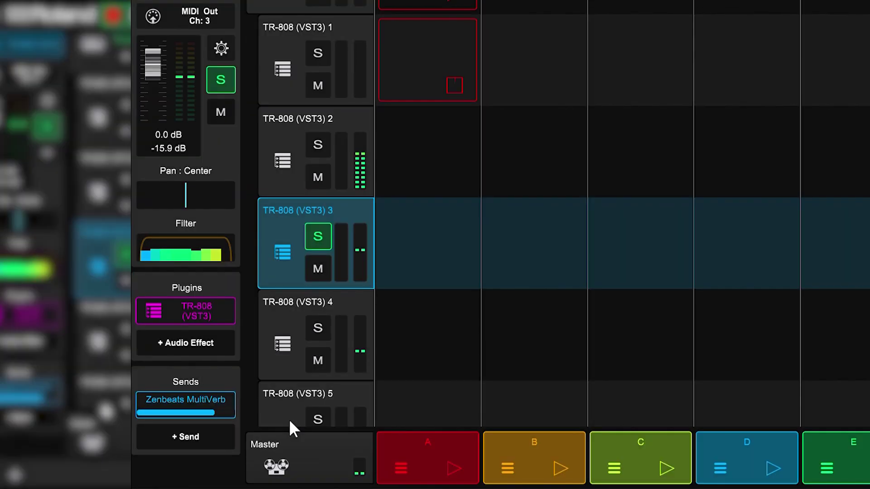
left_click(311, 238)
left_click_drag(207, 402, 189, 409)
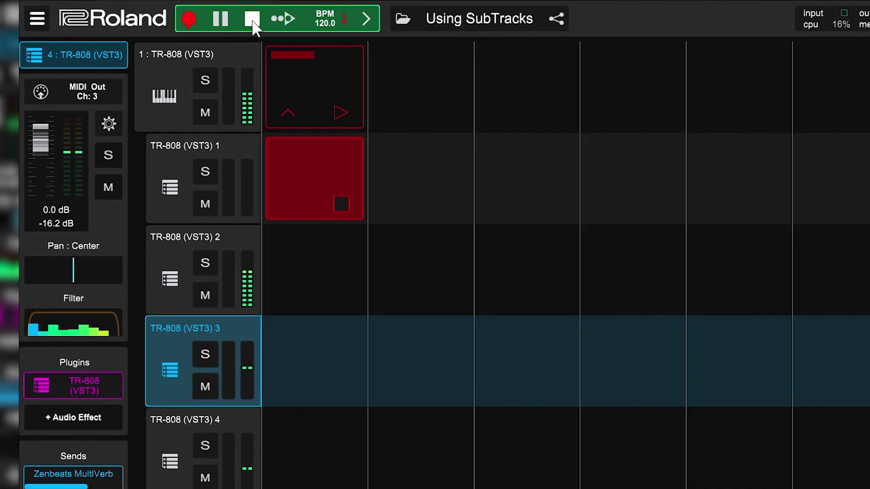
left_click(223, 26)
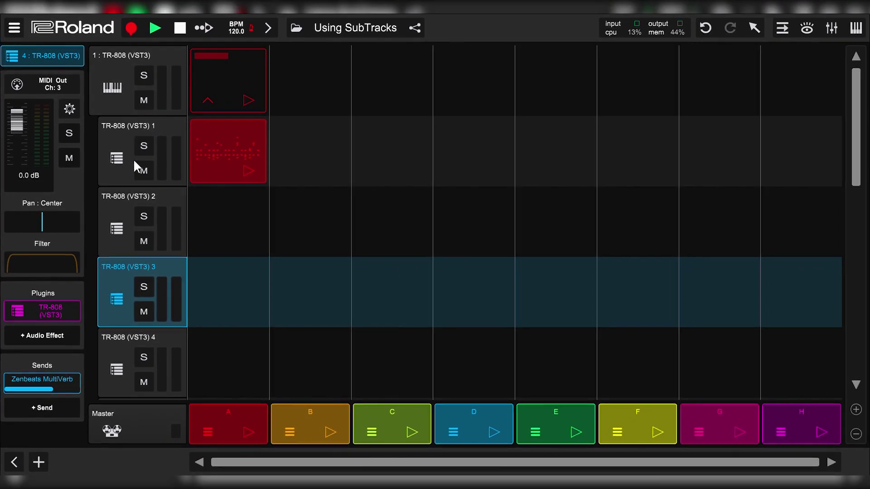
- Create clips in the first scene slot of subtracks 2 and 3
scroll(135, 171, "down", 10)
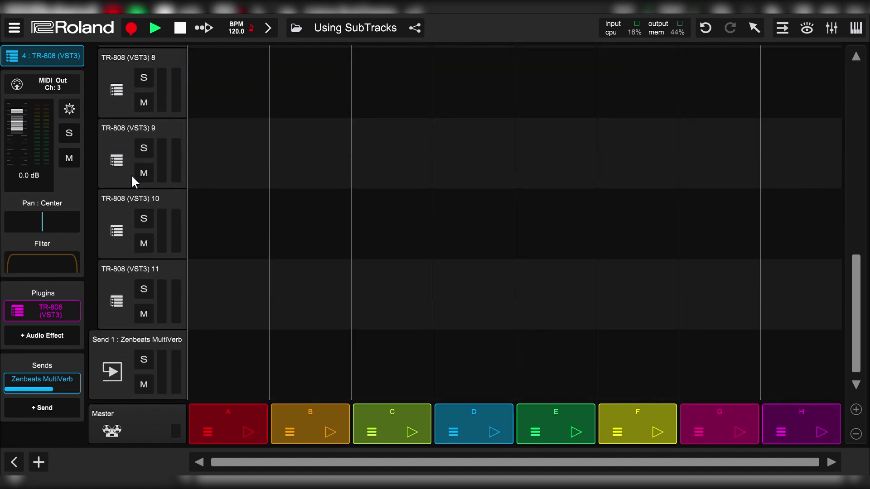
scroll(131, 175, "up", 10)
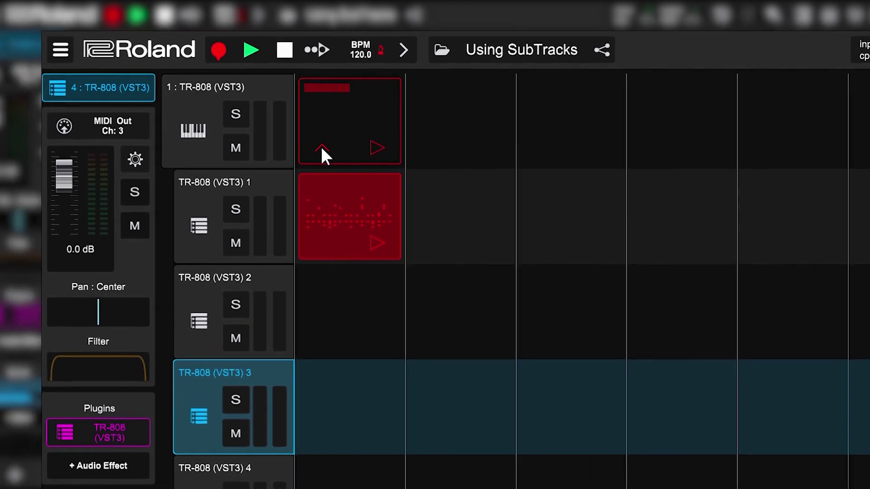
left_click(322, 150)
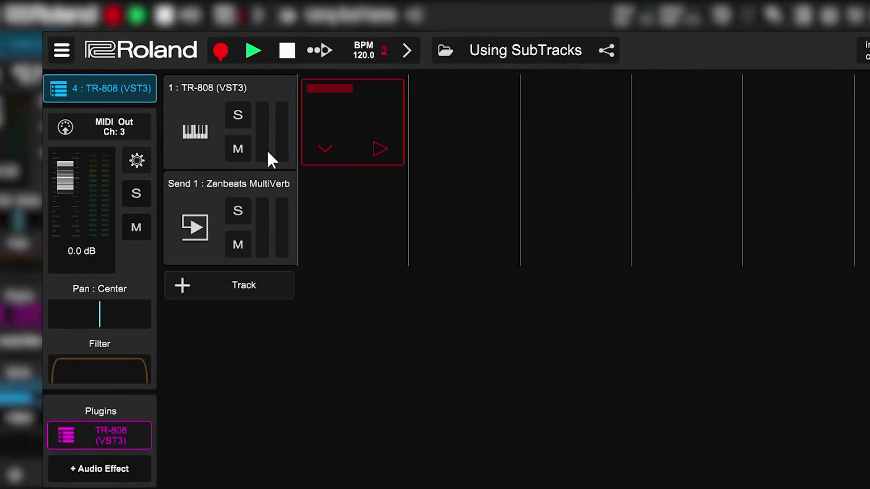
left_click(322, 150)
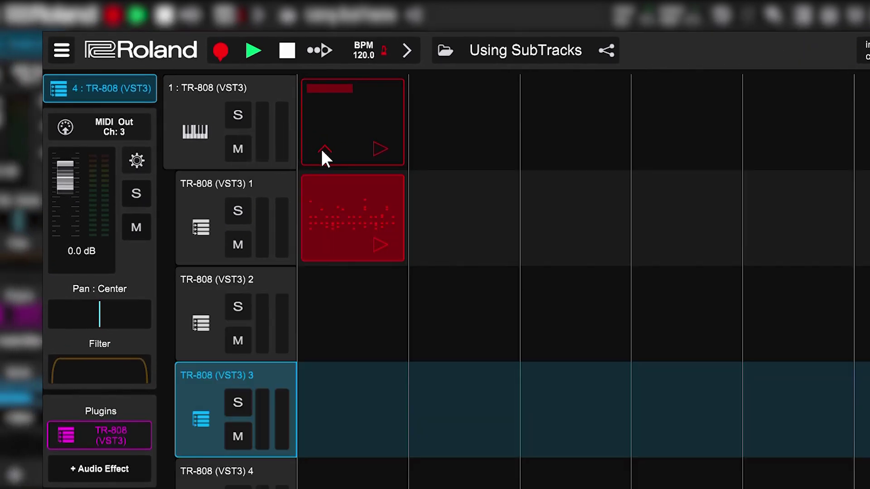
scroll(326, 322, "down", 1)
left_click(370, 323)
left_click(369, 313)
left_click(372, 408)
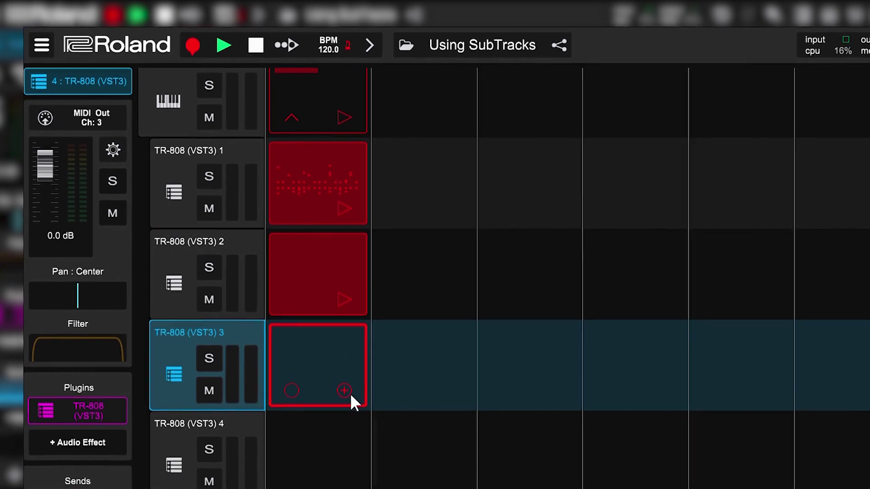
left_click(370, 408)
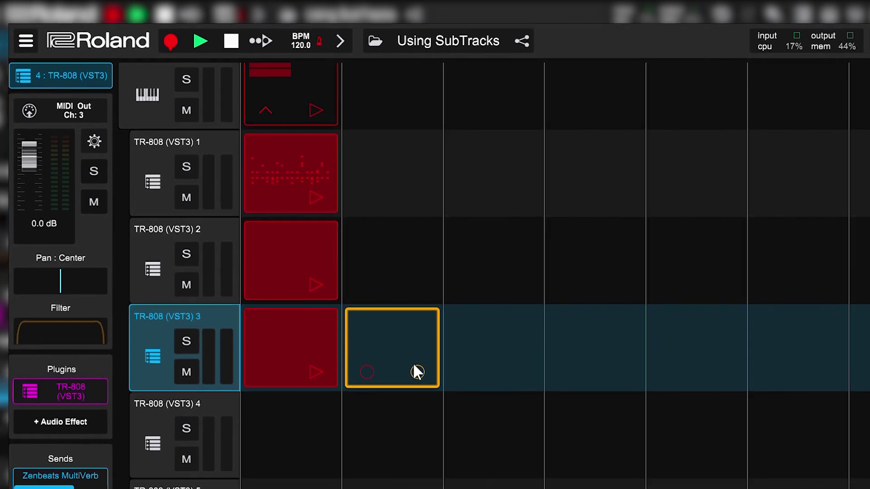
- Create yellow second-scene clips for subtracks 3, 2 and 1
left_click(417, 371)
left_click(416, 287)
left_click(416, 288)
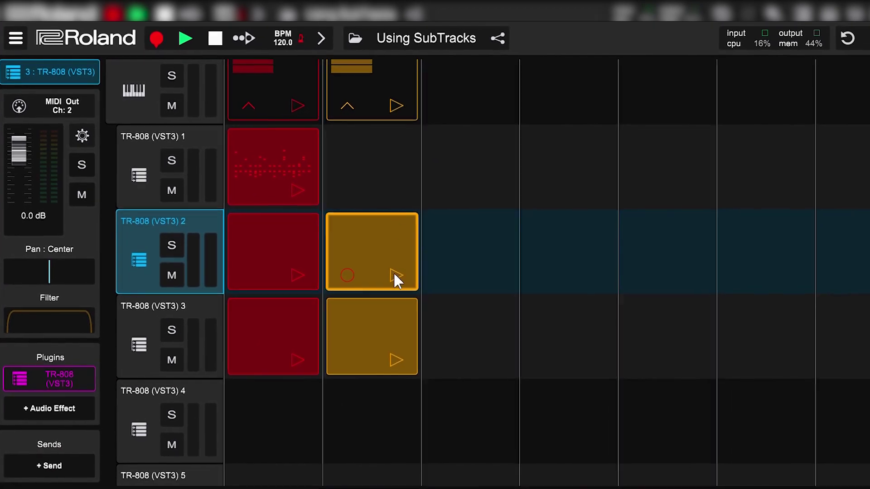
left_click(420, 192)
left_click(420, 191)
- Create green third-scene clips for subtracks 1, 2 and 3
left_click(491, 189)
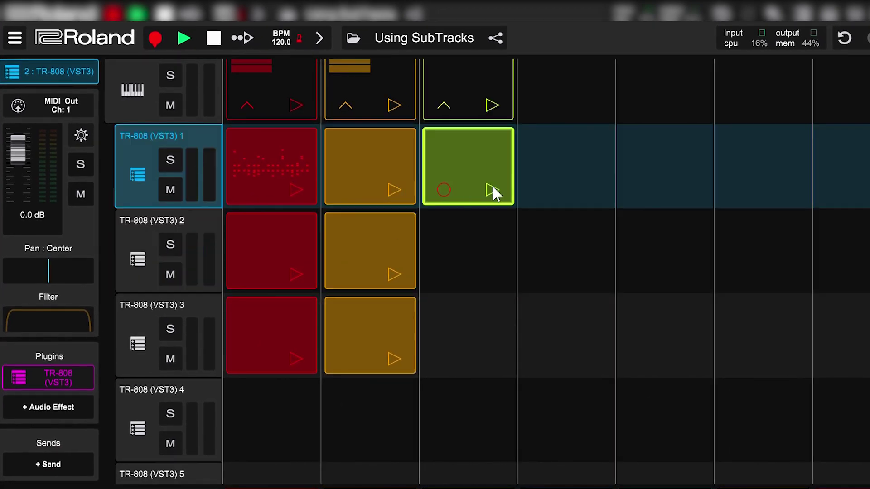
left_click(491, 275)
left_click(491, 275)
left_click(491, 309)
left_click(490, 363)
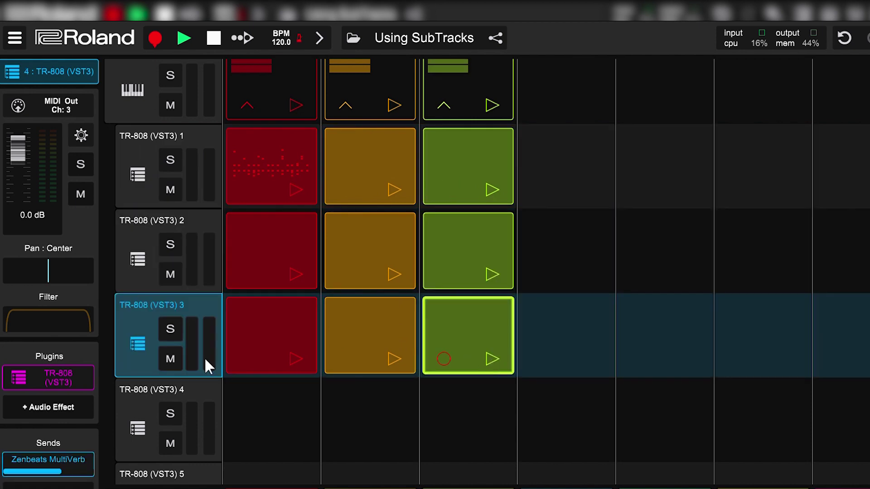
- With the subtracks collapsed, play and stop the red scene, then expand them again
scroll(142, 352, "down", 2)
scroll(141, 351, "up", 3)
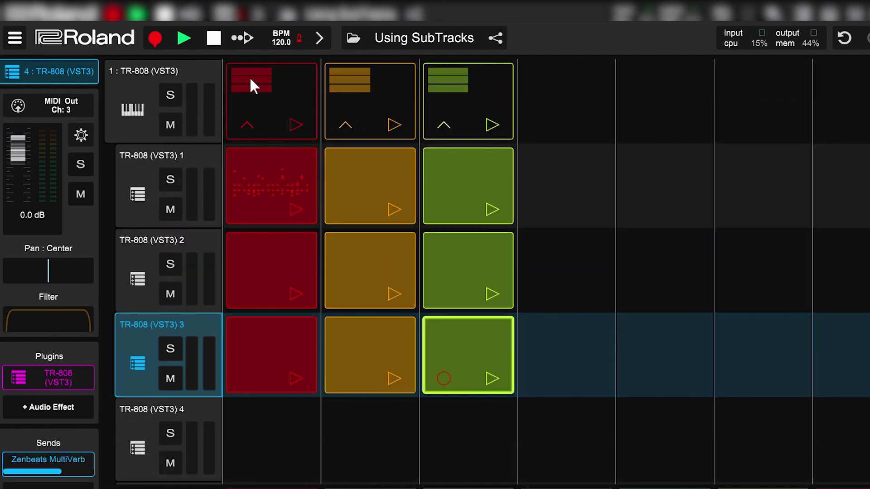
left_click(350, 127)
left_click(295, 126)
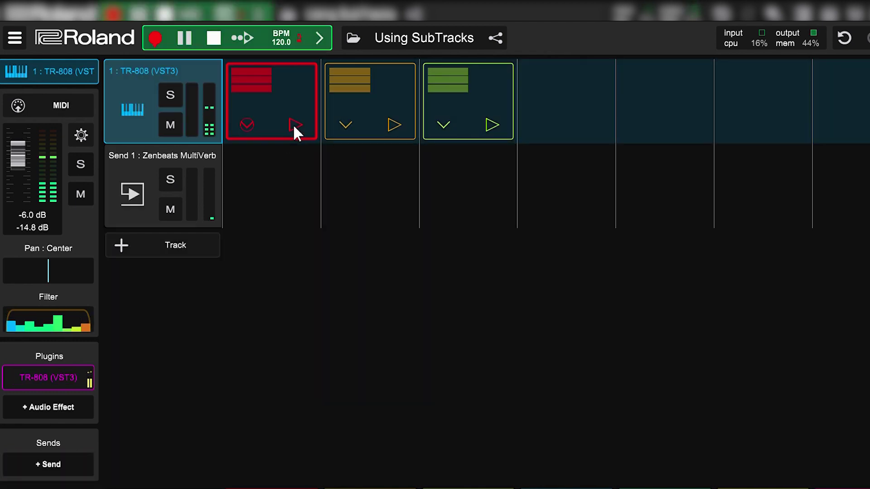
left_click(211, 37)
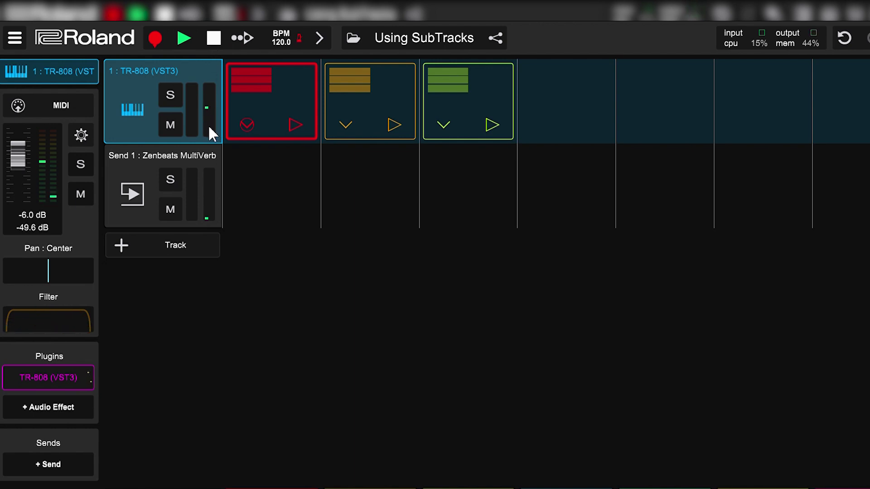
left_click(247, 125)
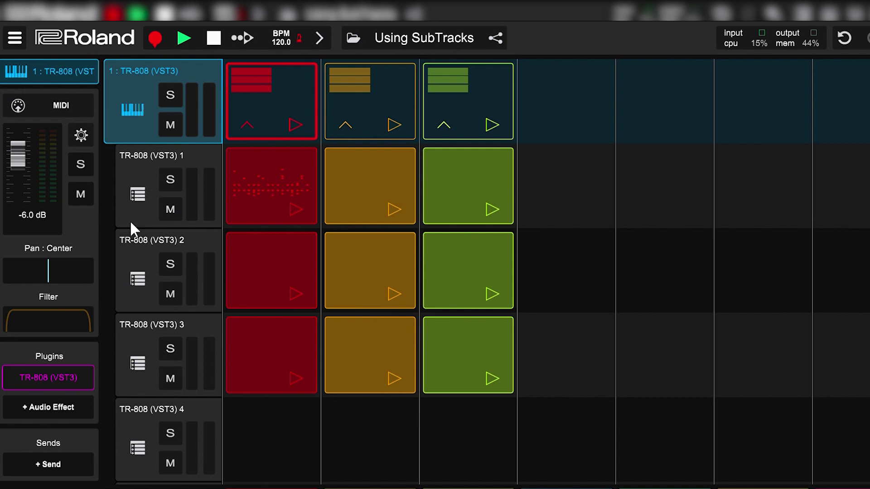
- Save the TR-808 track as a track template named 'TR-808 (VST3) MULTI'
scroll(140, 292, "down", 3)
scroll(140, 293, "up", 3)
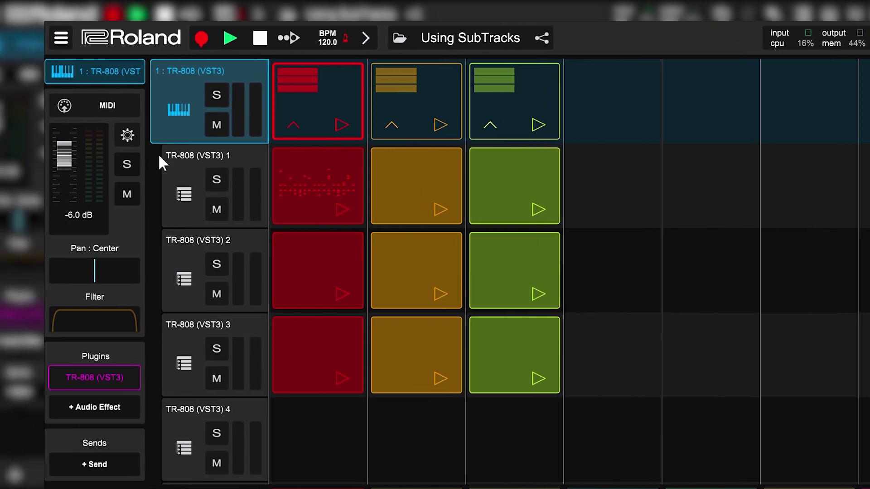
left_click(127, 135)
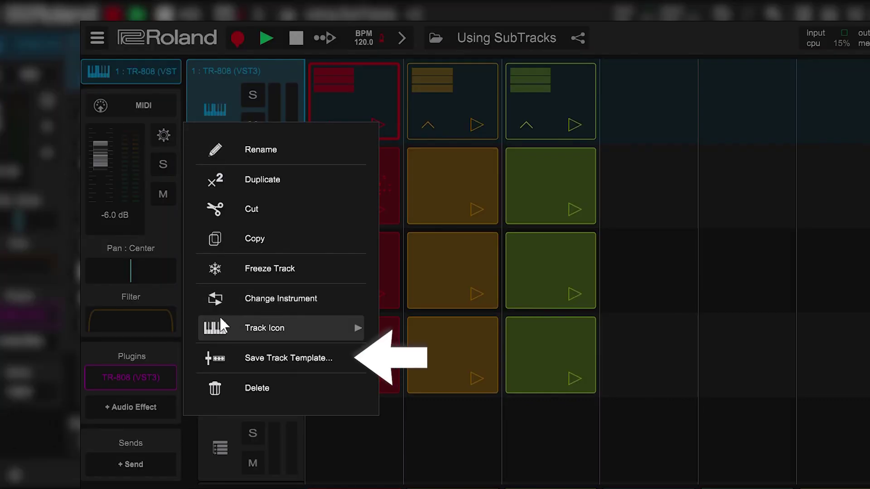
left_click(223, 358)
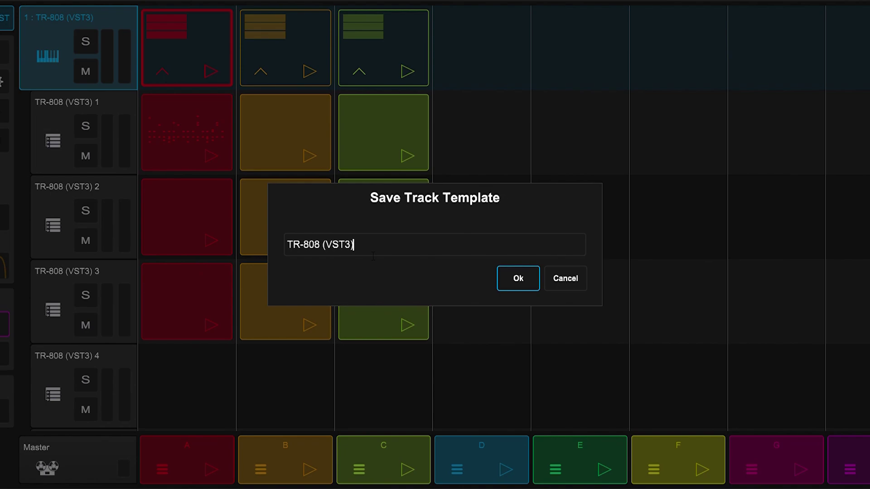
type("MULTI")
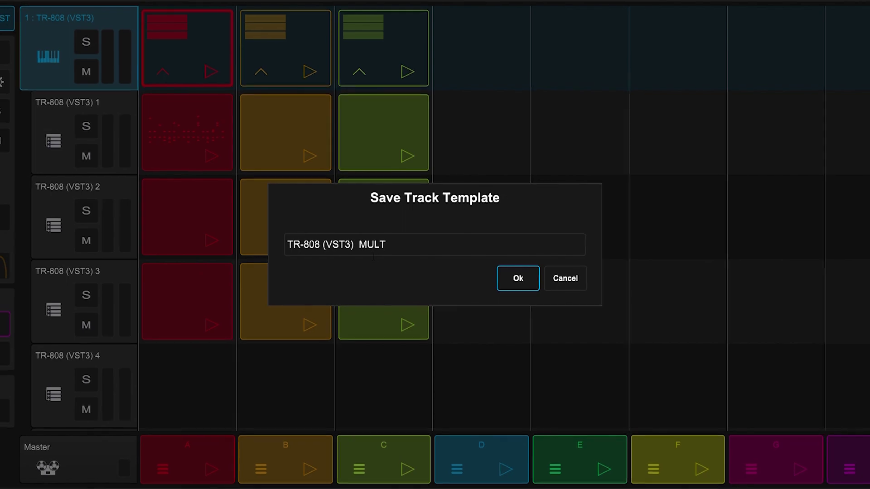
left_click(517, 278)
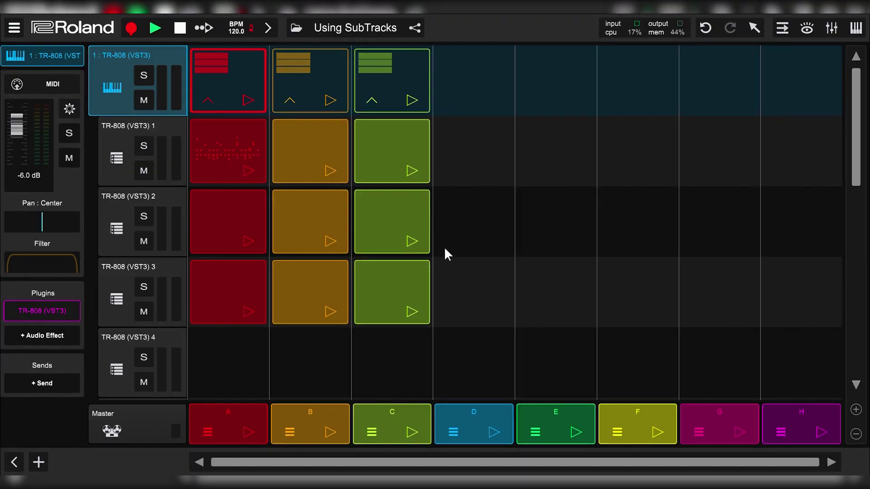